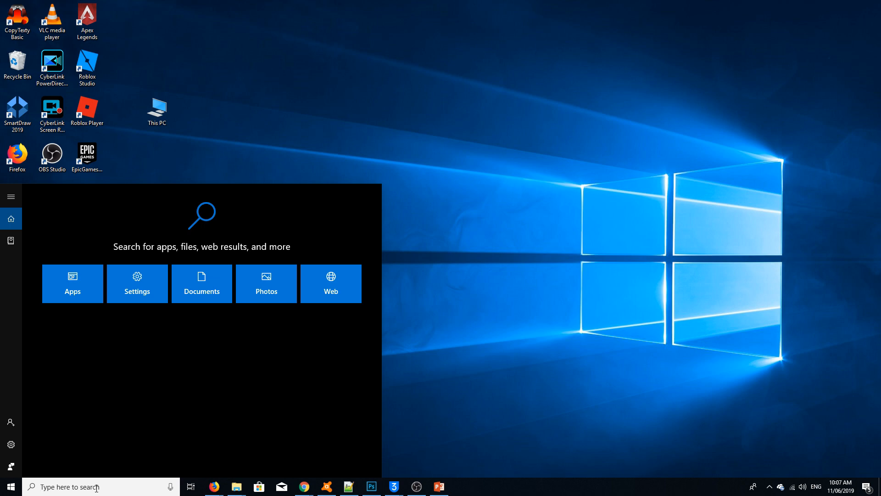
Search for regedit, open Registry Editor and maximize its window
text(regedit)
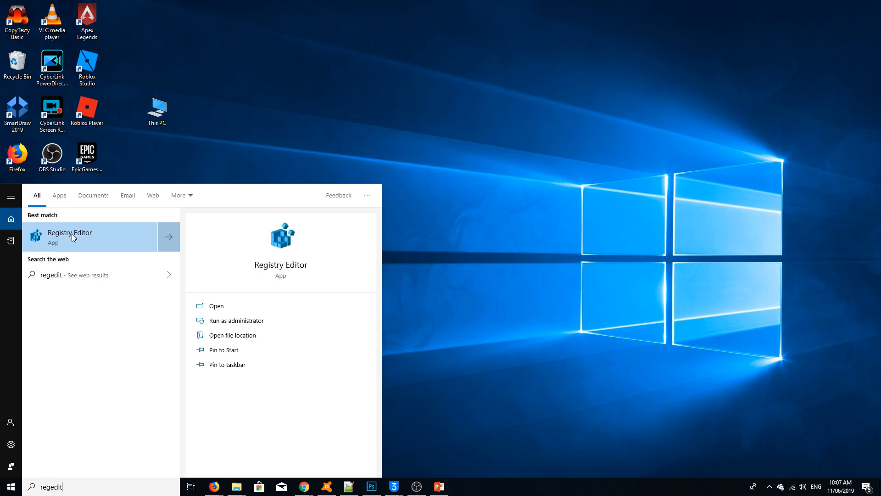
click(71, 233)
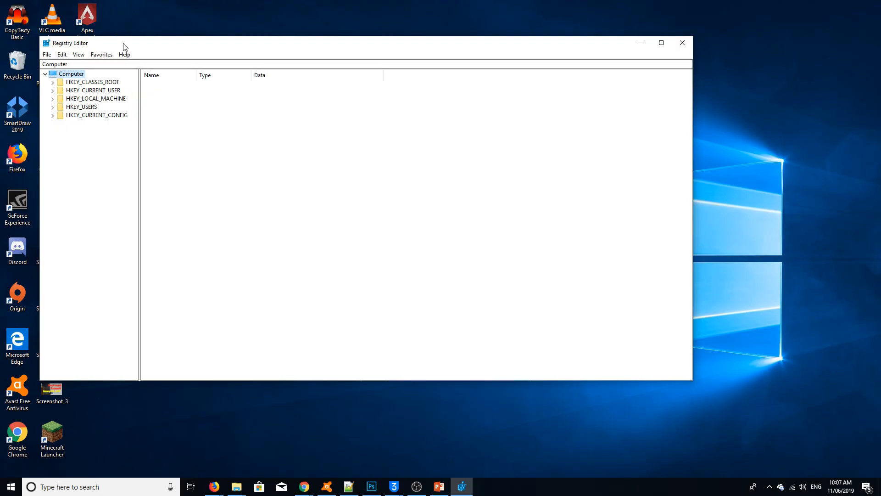
mouse_move(130, 50)
mouse_down()
mouse_move(177, 73)
mouse_move(143, 54)
mouse_up()
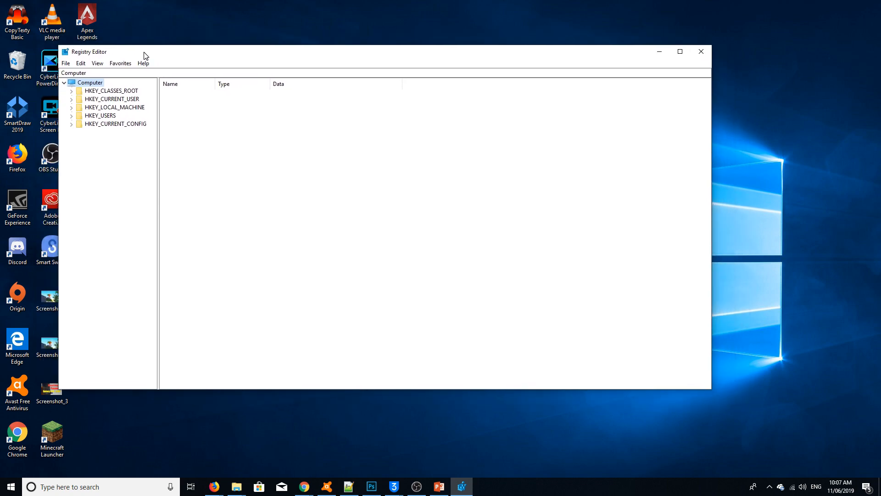
double_click(145, 55)
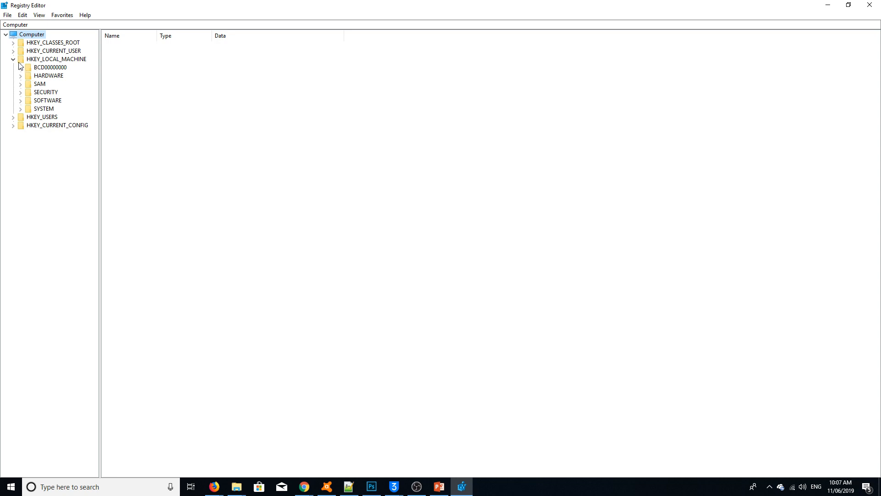
Expand the key HKEY_LOCAL_MACHINE\SYSTEM\CurrentControlSet\Control\Power\PowerSettings in the registry tree, widening the tree area for long key names
double_click(40, 109)
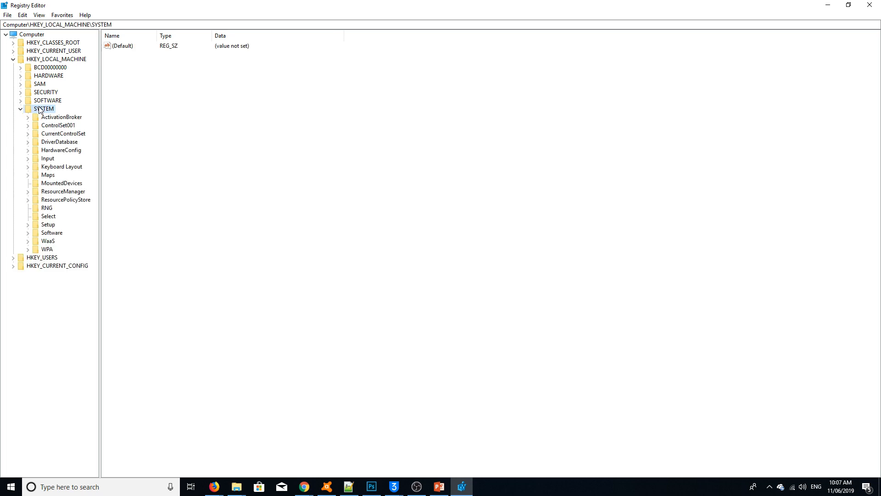
double_click(53, 134)
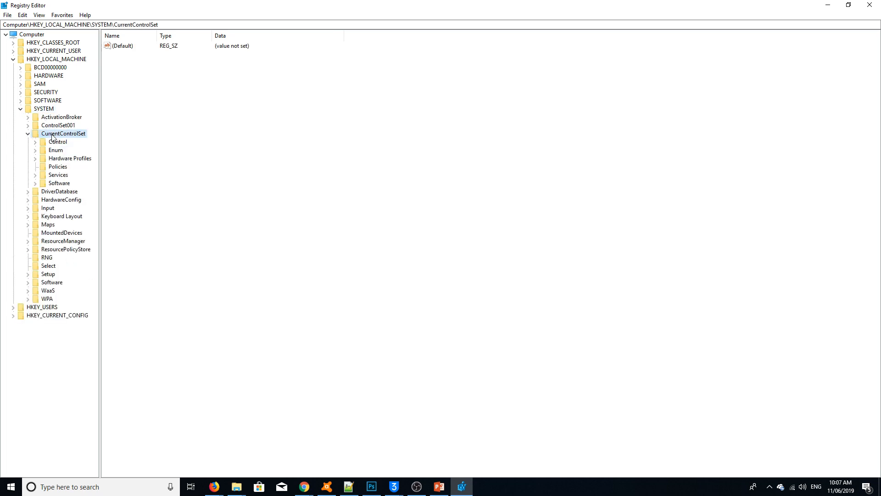
drag(99, 138, 240, 147)
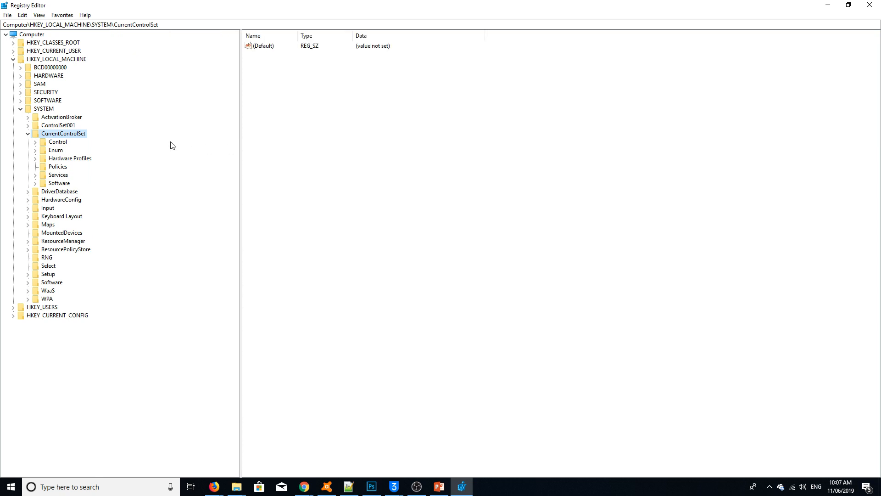
click(64, 145)
double_click(64, 145)
drag(236, 154, 245, 314)
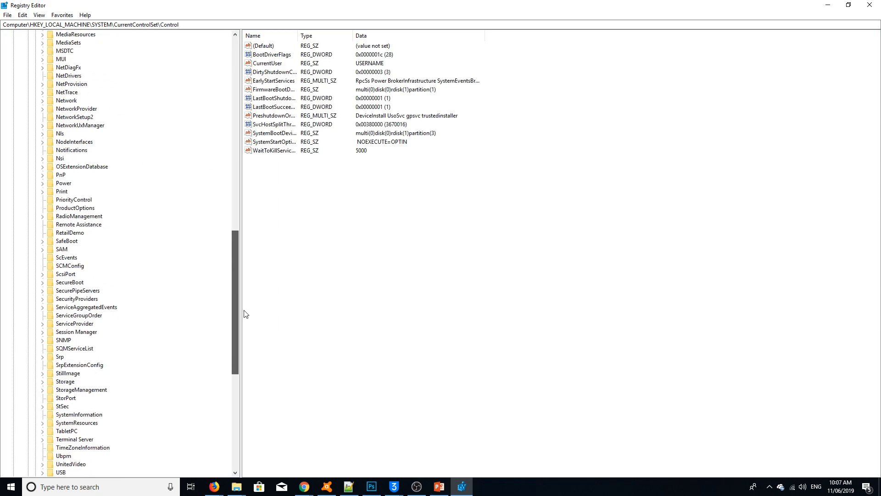
double_click(69, 183)
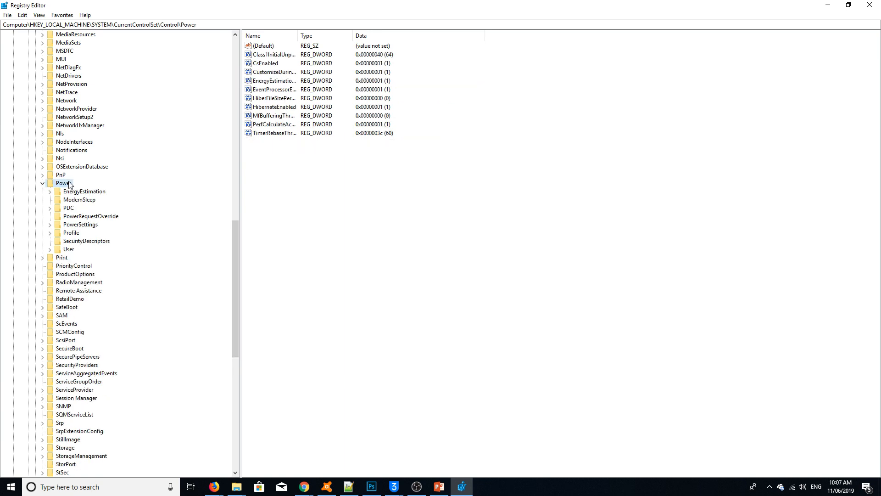
double_click(79, 225)
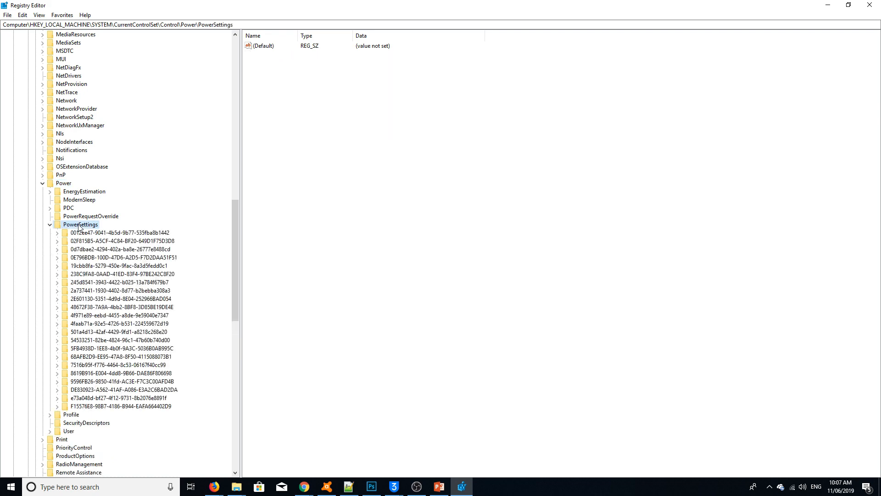
Under PowerSettings, expand 238C9FA8-0AAD-41ED-83F4-97BE242C8F20 and open its subkey 7bc4a2f9-d8fc-4469-b07b-33eb785aaca0
drag(235, 216, 235, 246)
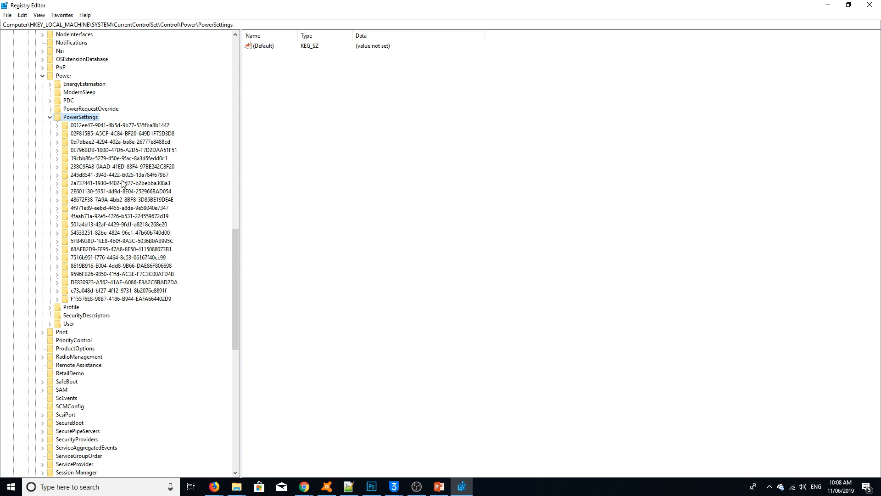
click(78, 167)
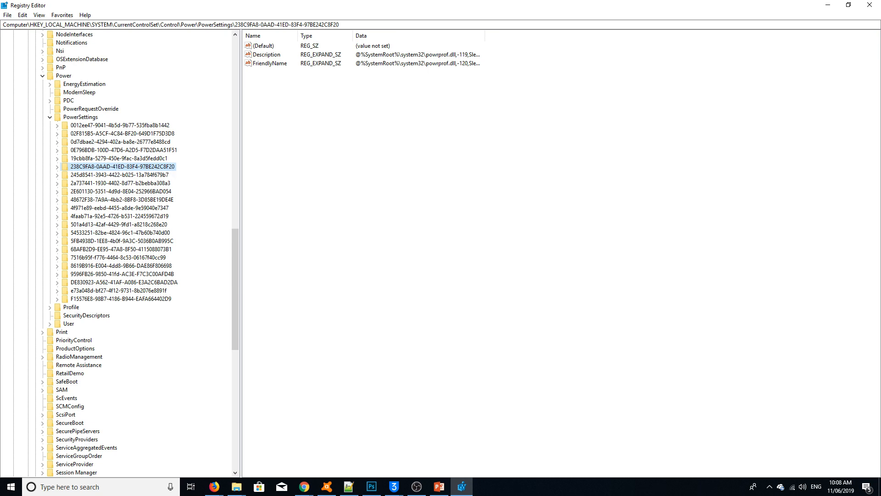
key(alt+Tab)
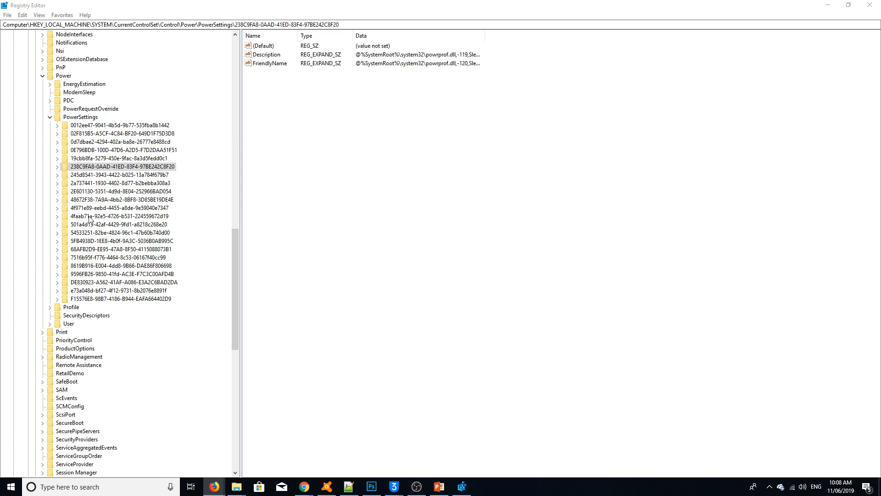
click(152, 167)
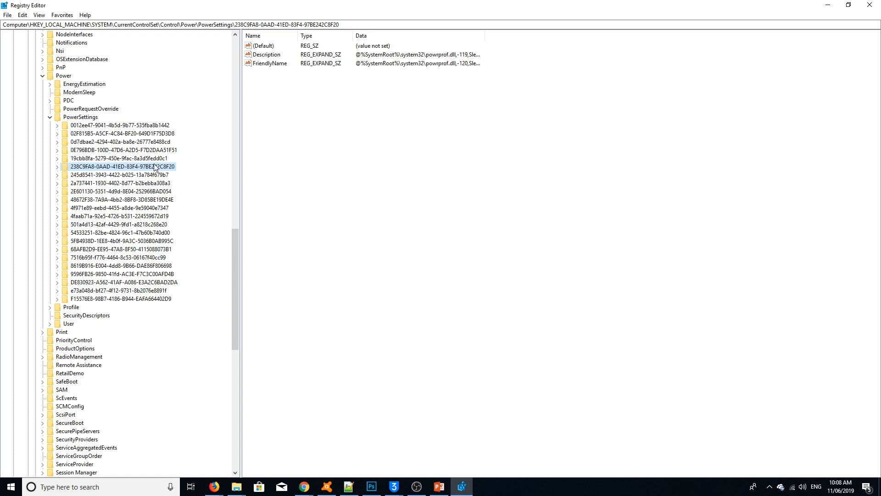
click(57, 167)
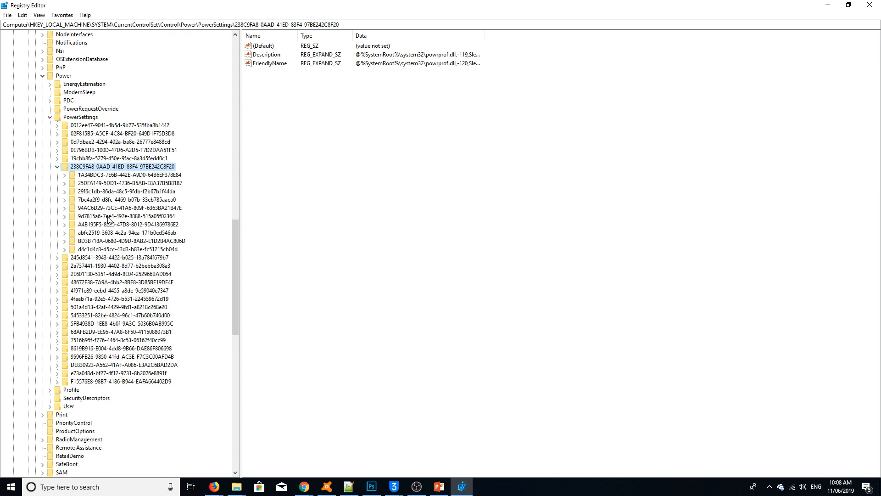
click(88, 201)
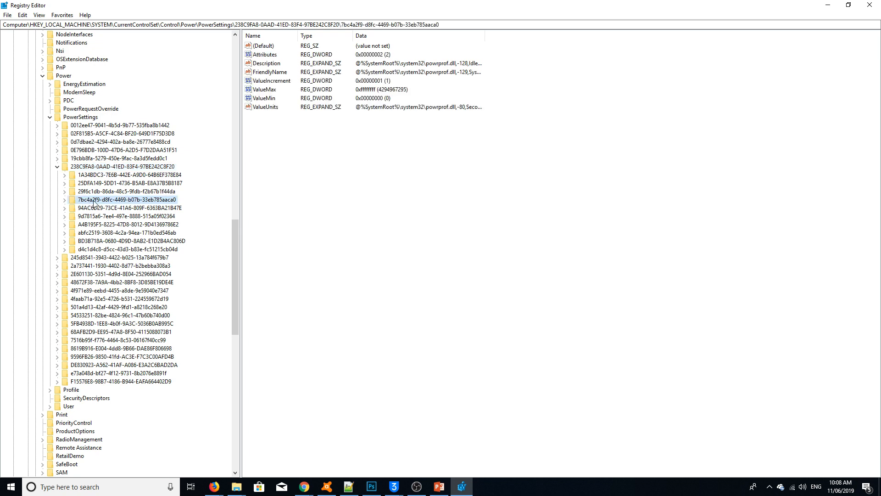
double_click(165, 202)
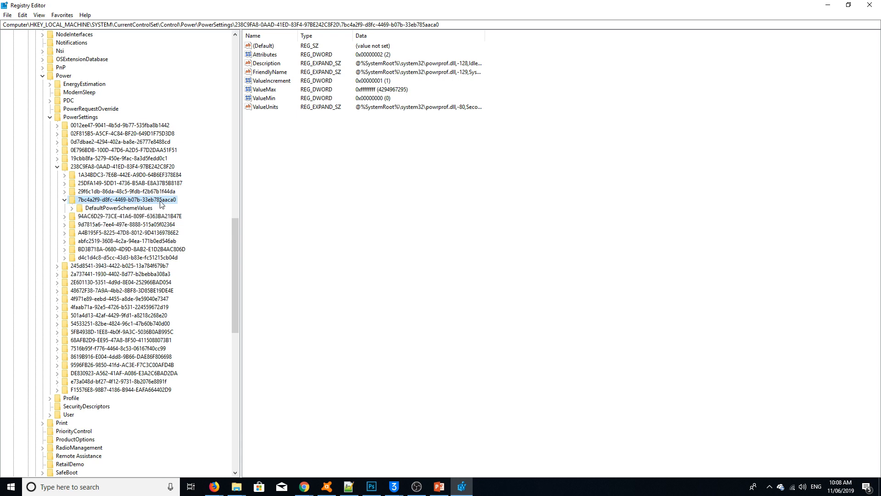
Set the subkey's Attributes DWORD value to 2 in hexadecimal and minimize Registry Editor
click(261, 56)
double_click(261, 56)
drag(405, 119, 410, 120)
text(1)
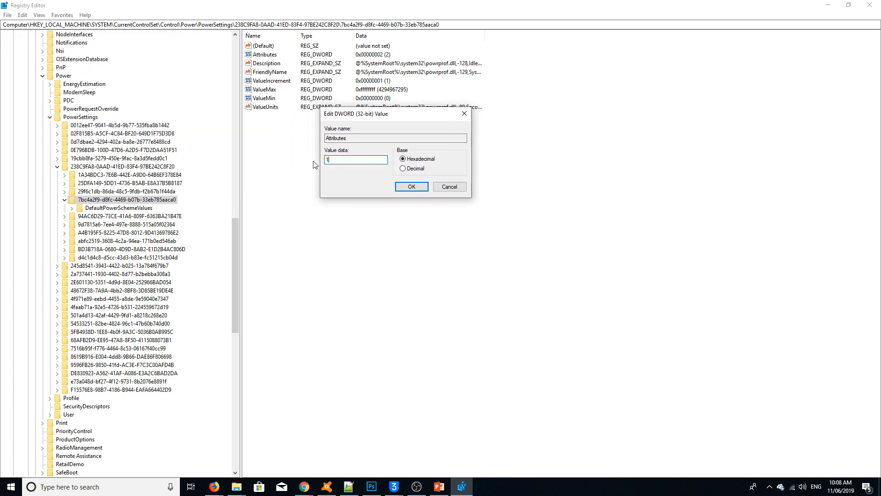
key(BackSpace)
text(2)
click(413, 187)
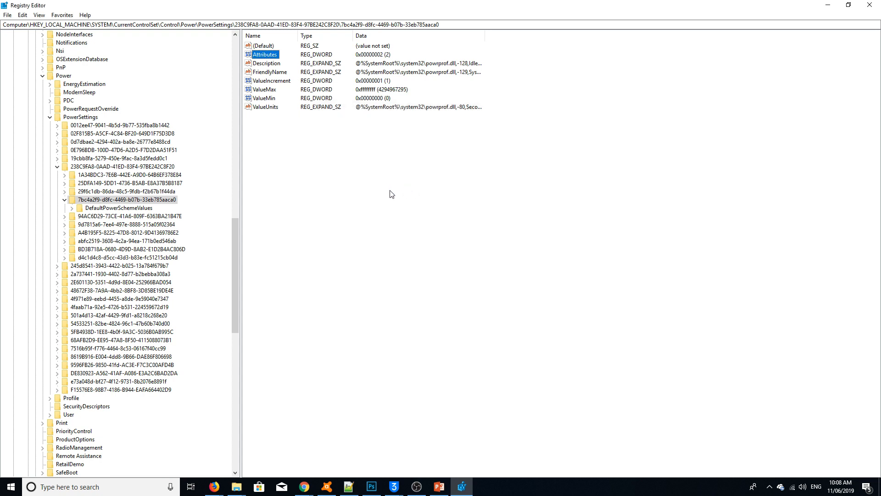
click(831, 7)
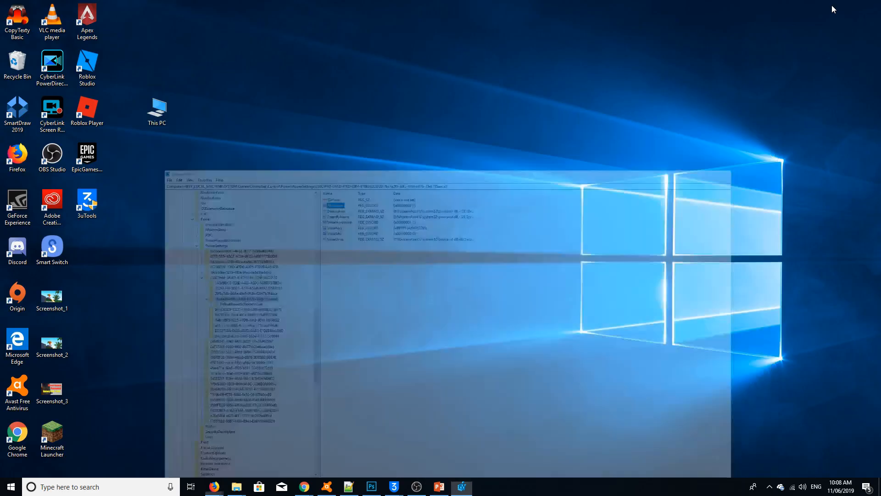
Search for the power plan settings and open the advanced power settings of the High performance plan, moving the dialog toward the screen's middle
click(121, 489)
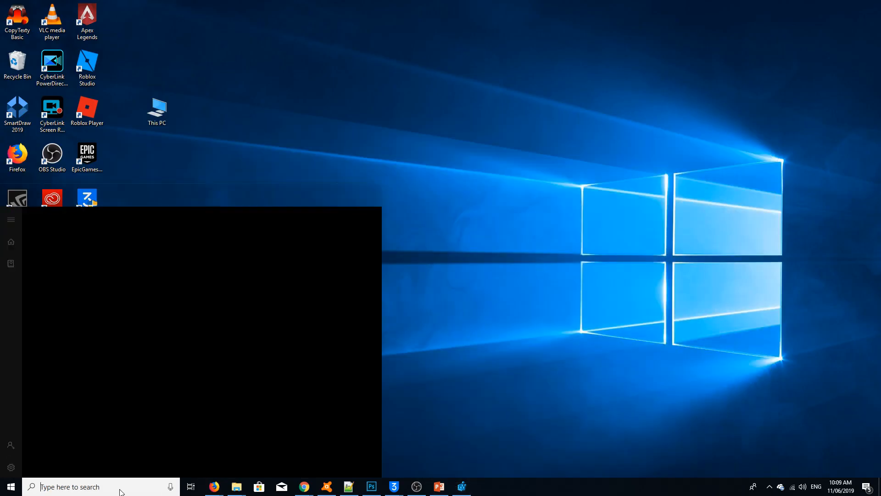
text(power)
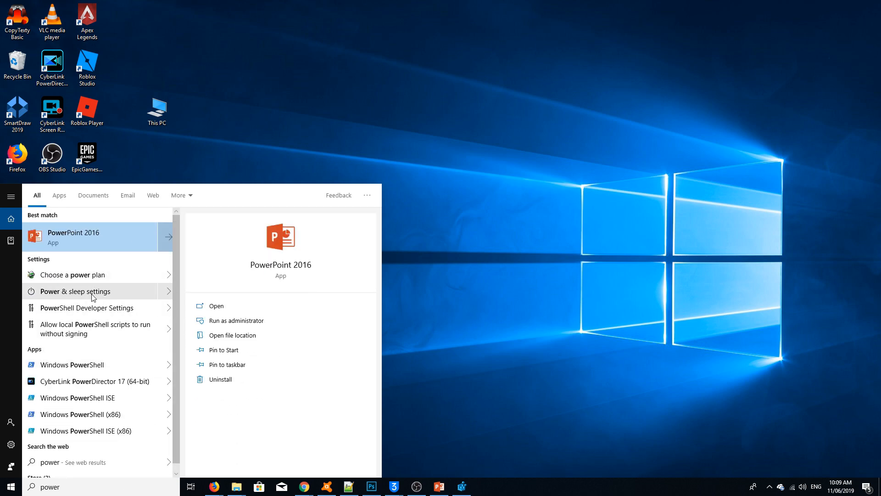
click(92, 277)
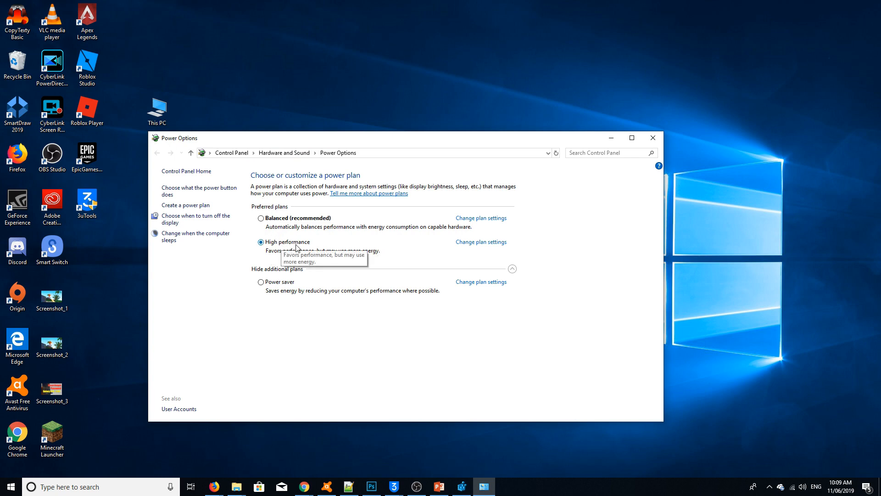
click(472, 243)
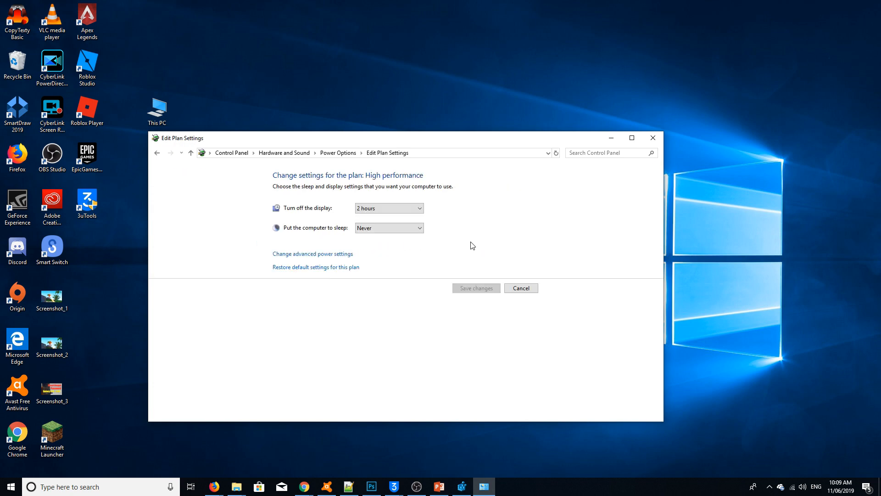
click(318, 255)
drag(119, 58, 312, 102)
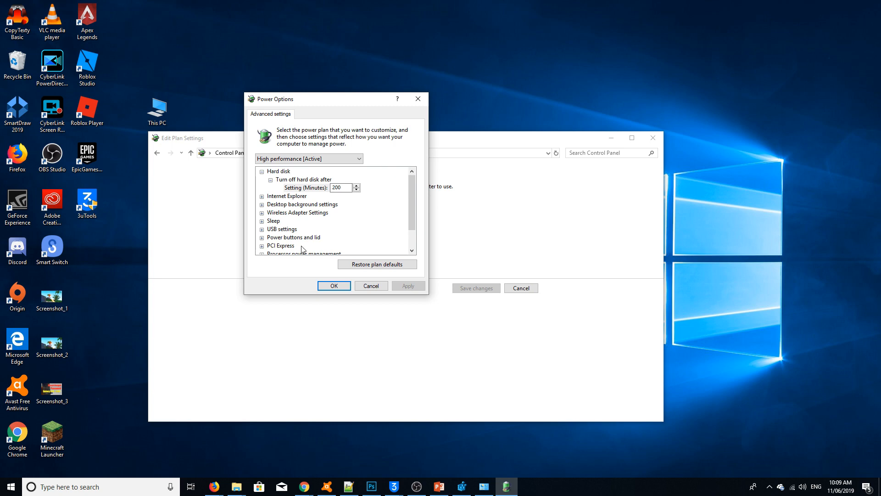
Expand System unattended sleep timeout under Sleep, select its minutes value, accept the advanced settings and close the plan window
click(261, 220)
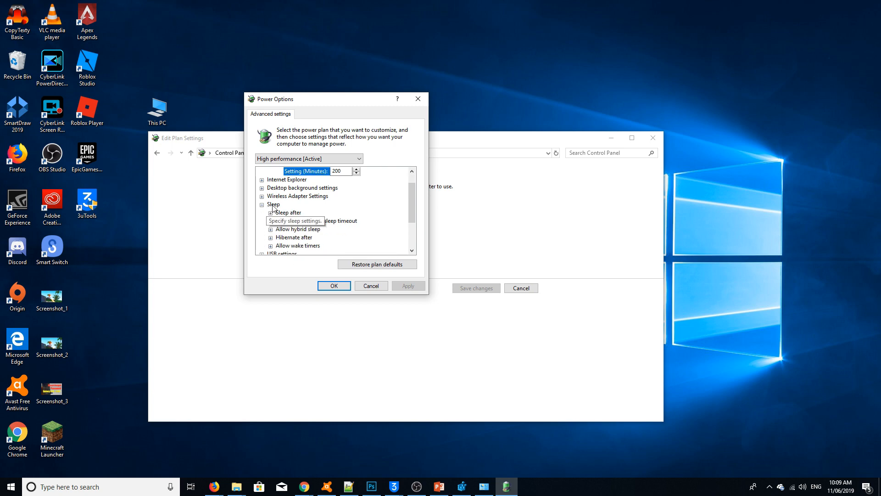
drag(414, 193, 414, 197)
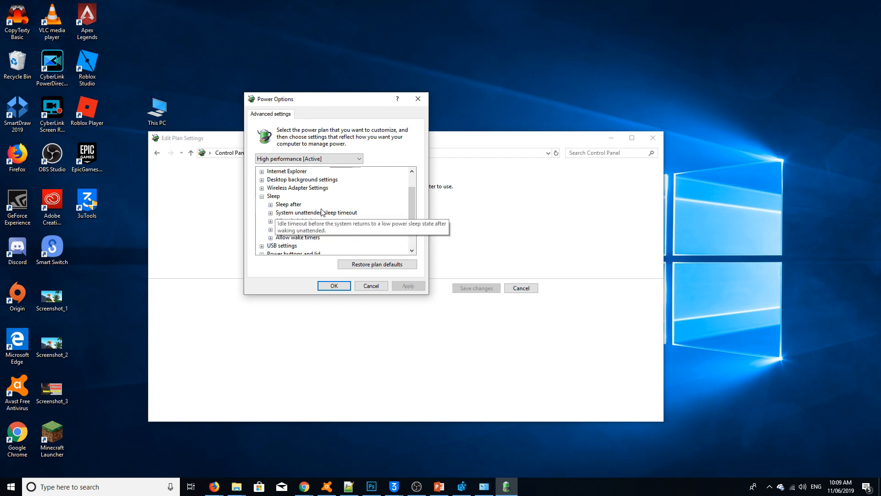
click(270, 212)
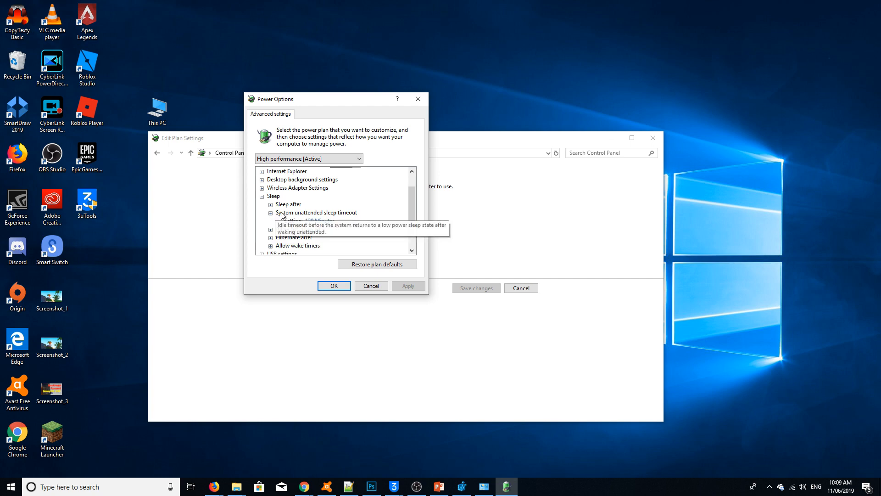
click(317, 220)
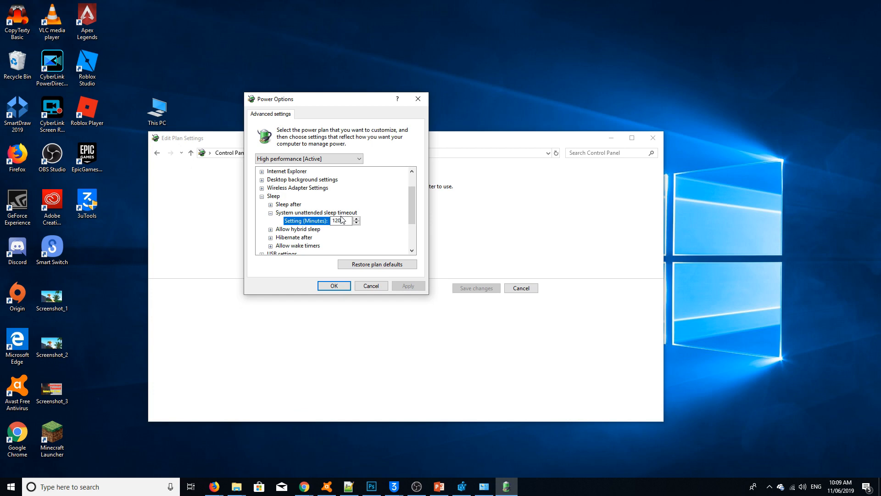
drag(341, 219, 330, 221)
click(334, 289)
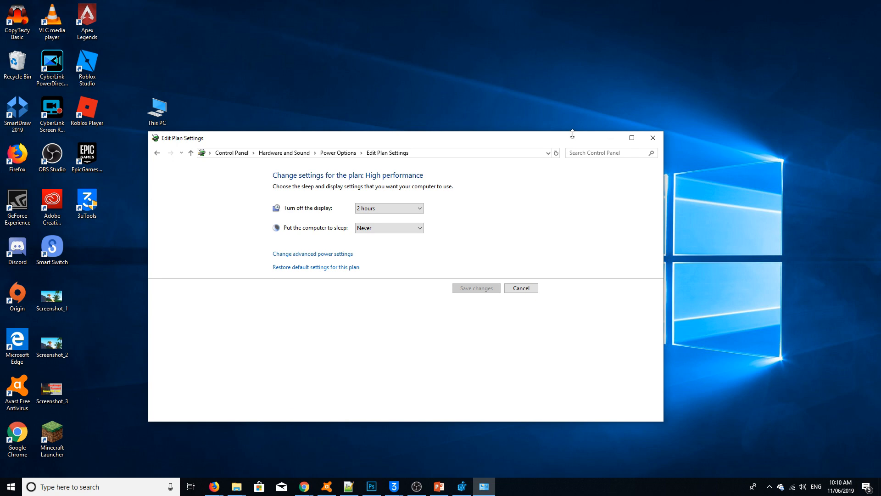
click(651, 138)
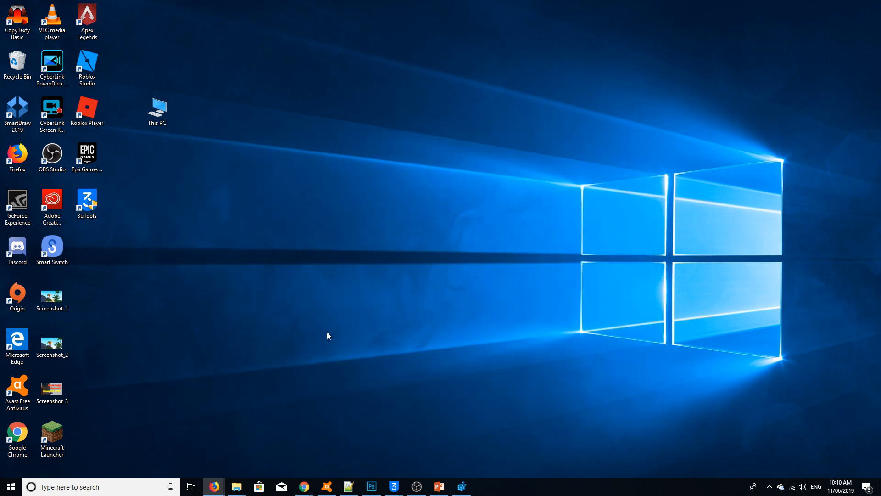
Search for "screen", open the Change screen saver settings and move the dialog toward the middle of the desktop
click(66, 489)
text(screen)
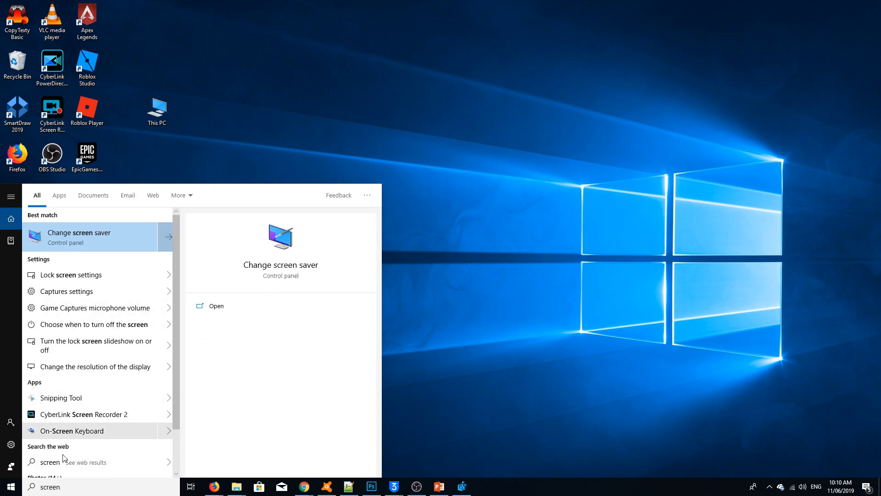
click(84, 238)
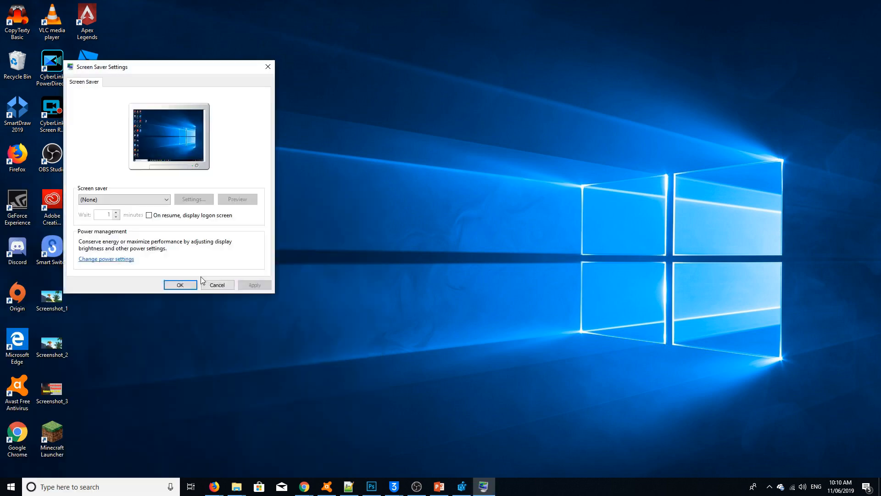
drag(185, 69, 446, 110)
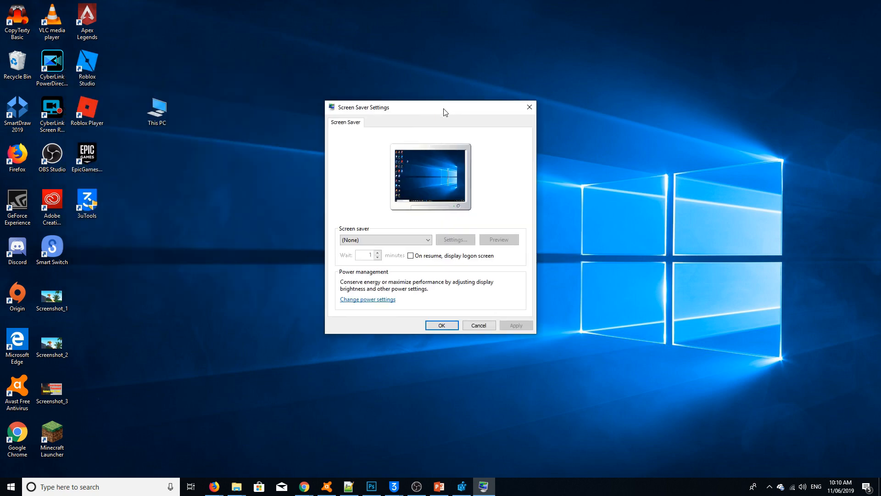
Set the screen saver to (None)
click(386, 240)
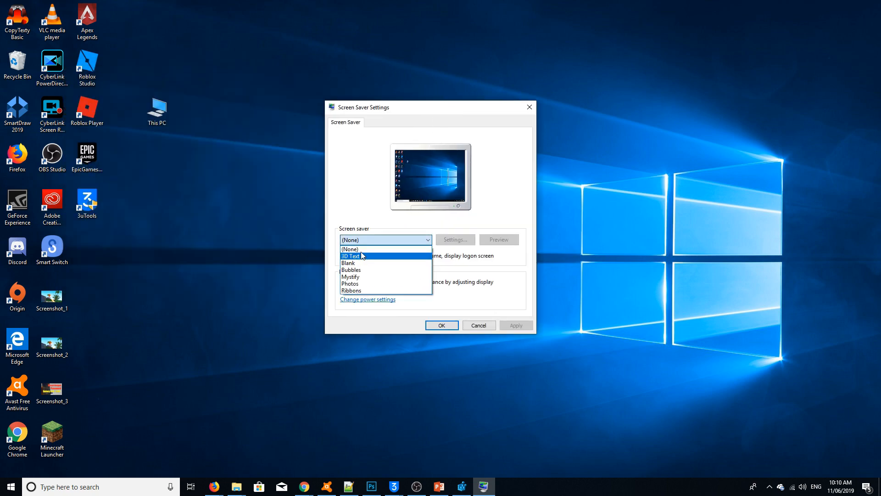
click(362, 250)
click(361, 240)
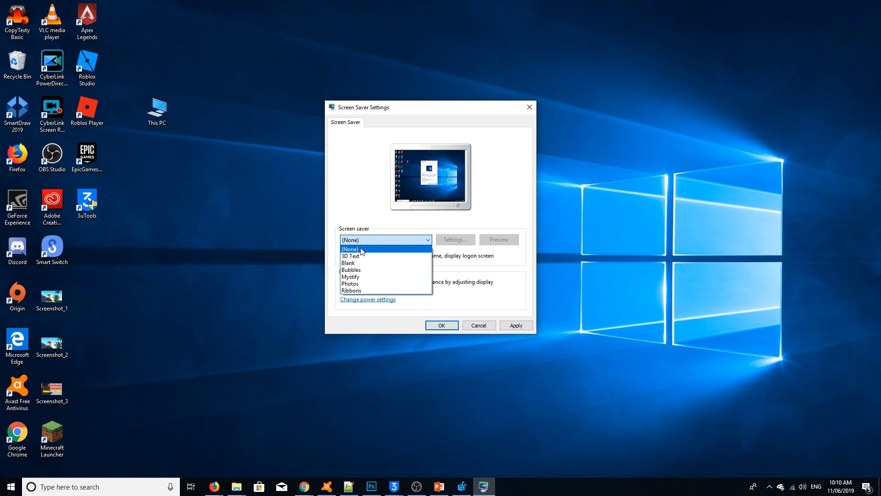
click(362, 251)
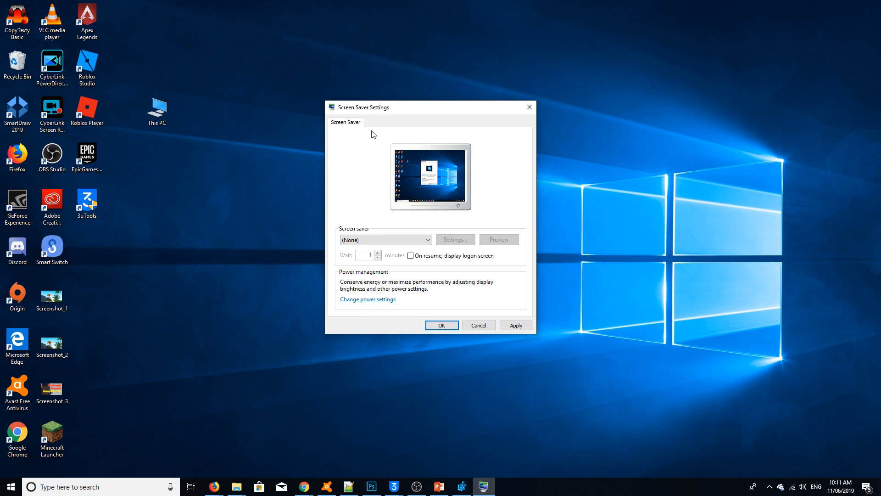
Open the power settings from the Screen Saver Settings dialog, activate the Balanced plan and open its plan settings
click(358, 300)
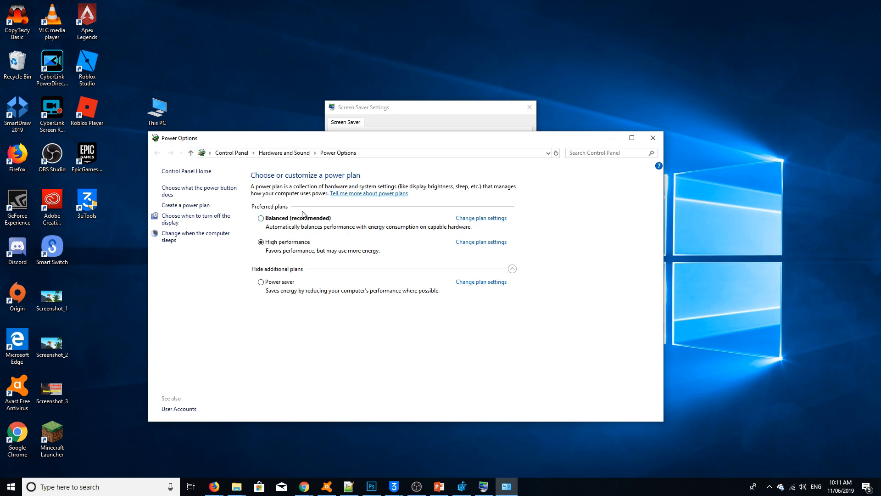
click(261, 218)
click(475, 222)
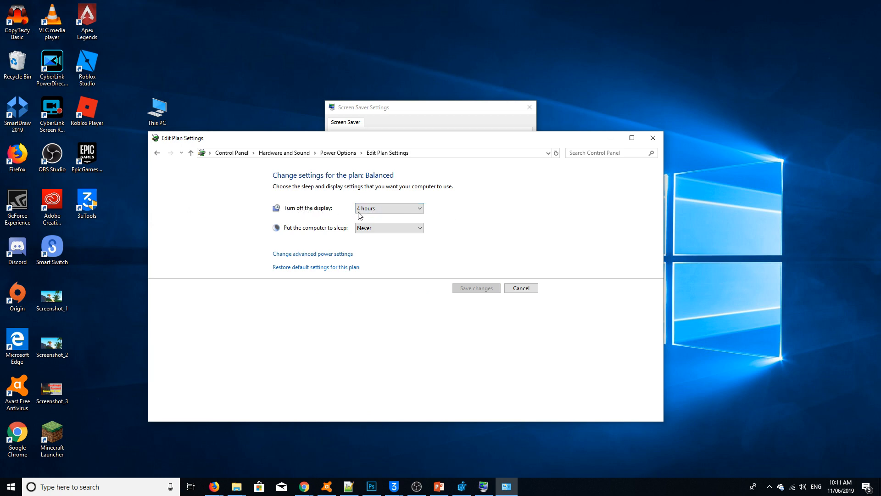
Try 2 minutes for turning off the display in the Balanced plan, and change it to 1 hour
click(376, 212)
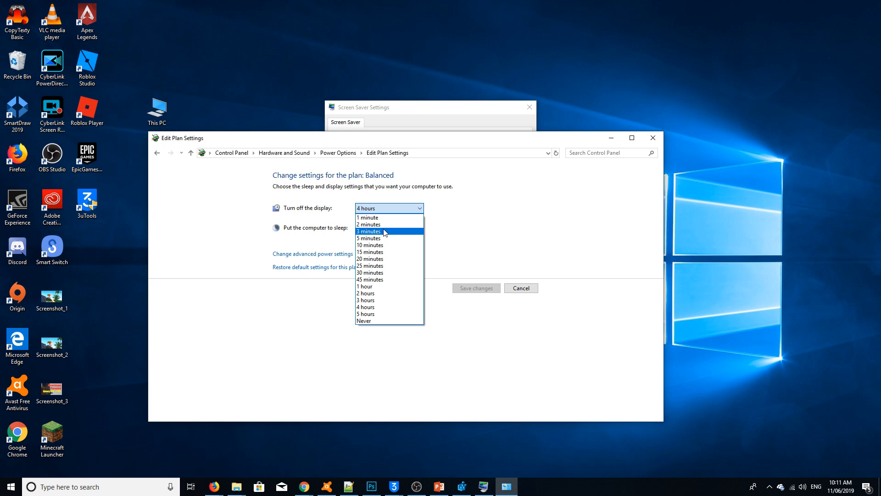
click(381, 224)
click(385, 211)
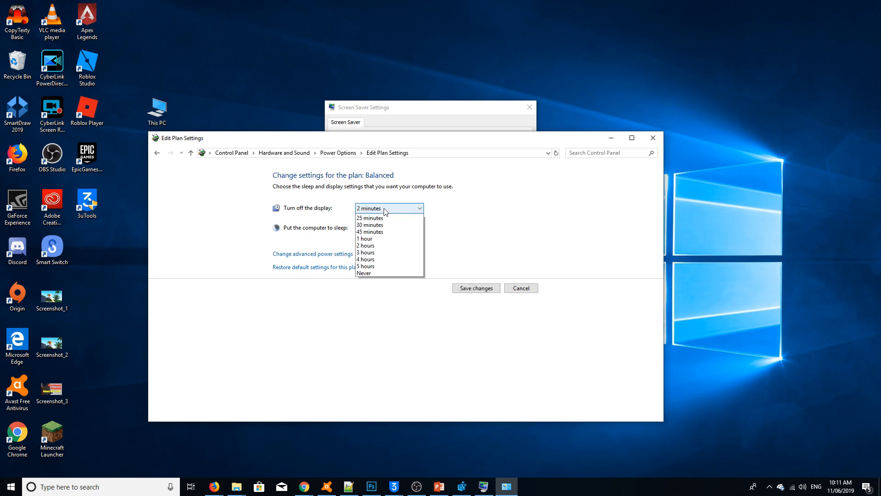
click(382, 287)
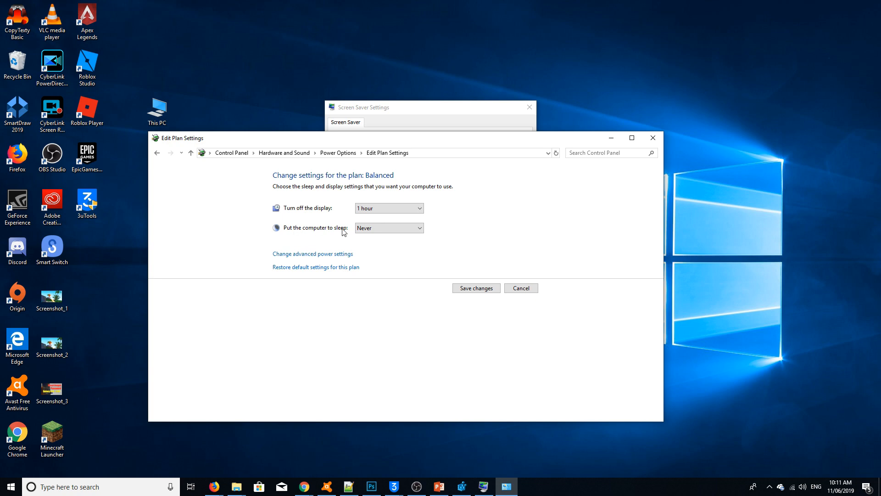
Try 2 minutes for putting the computer to sleep, change it to 2 hours and save the Balanced plan's changes
click(371, 228)
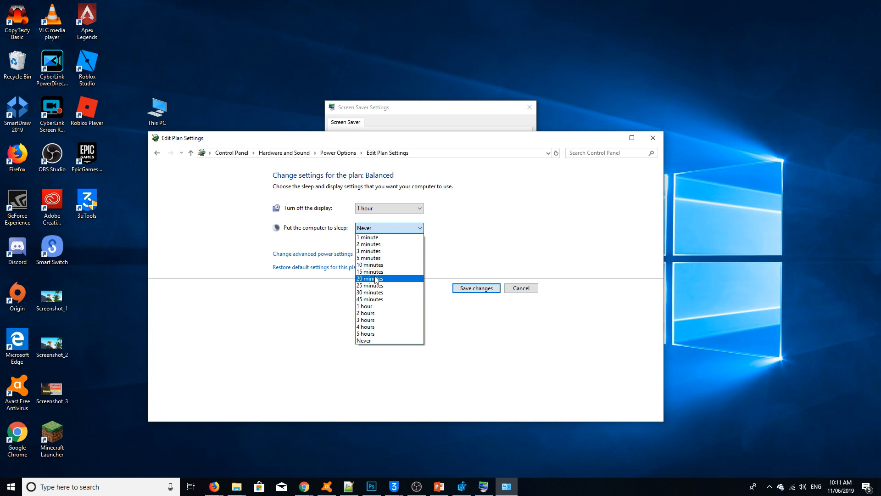
click(376, 245)
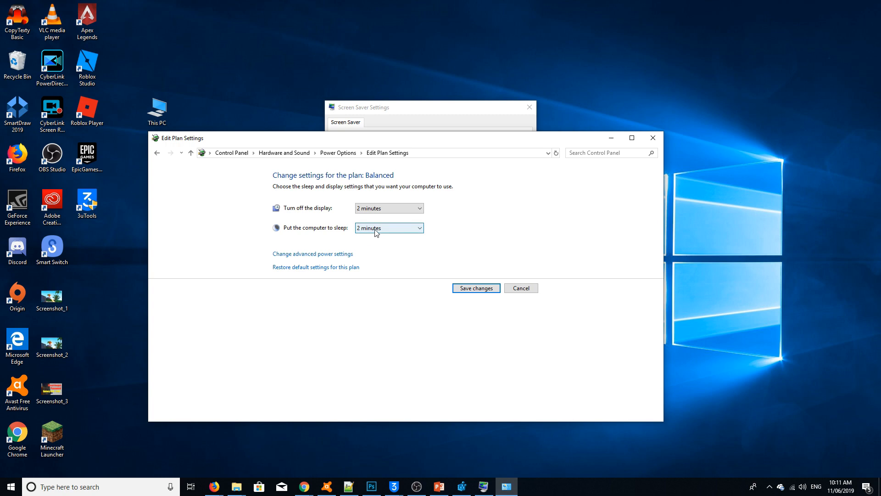
click(366, 228)
click(369, 312)
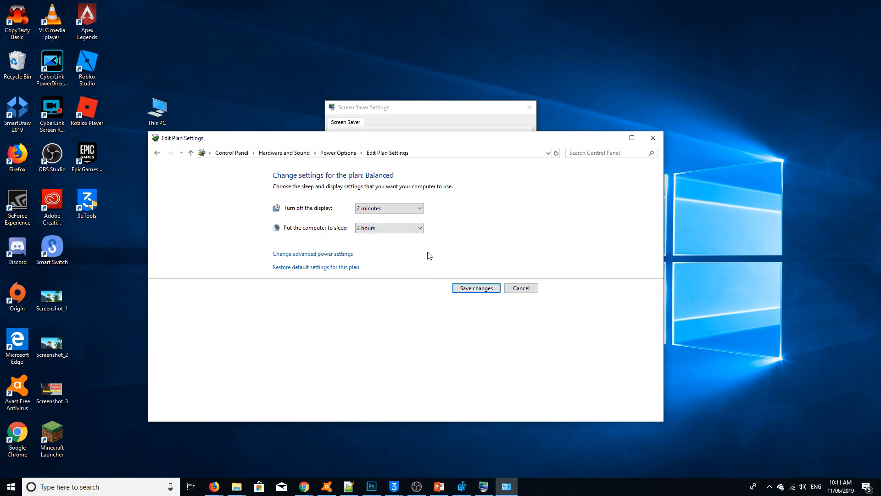
click(475, 288)
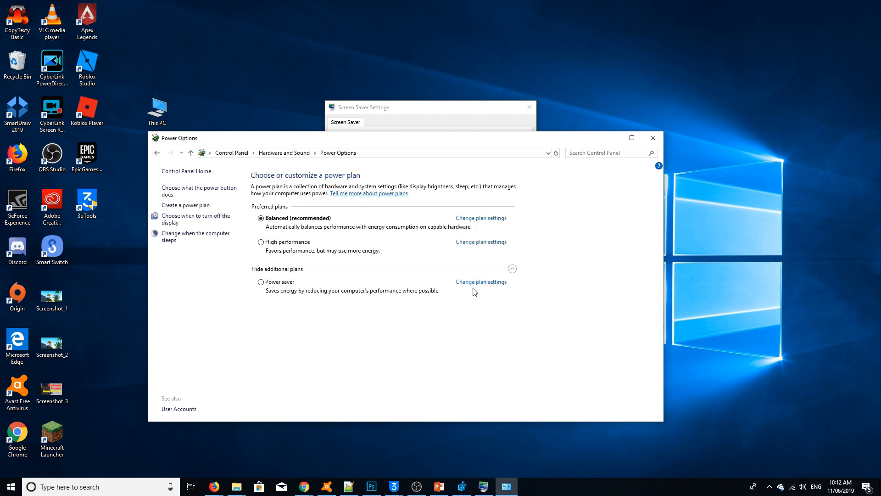
Reopen the settings for when to turn off the display, set that time to 2 hours and save the changes
click(204, 220)
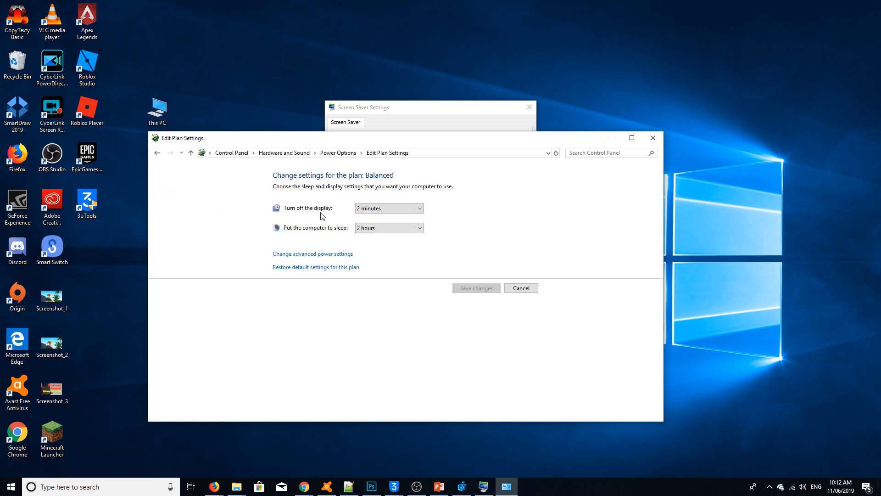
click(380, 210)
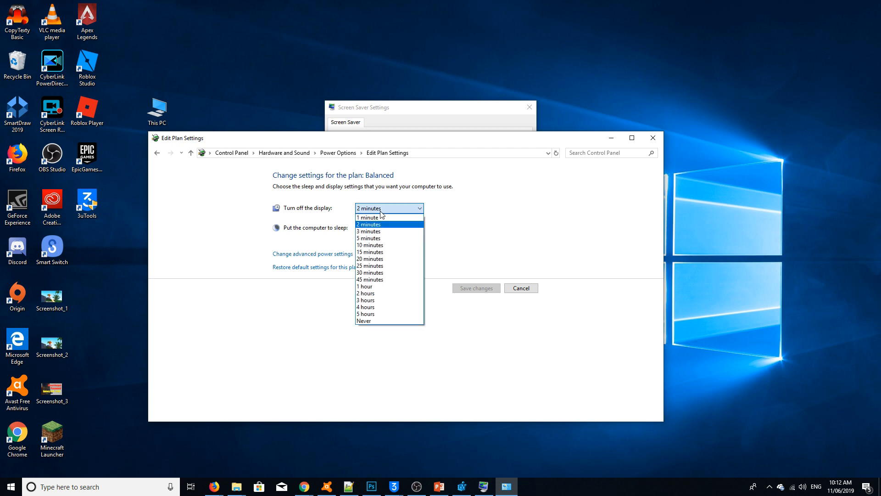
click(379, 293)
click(479, 288)
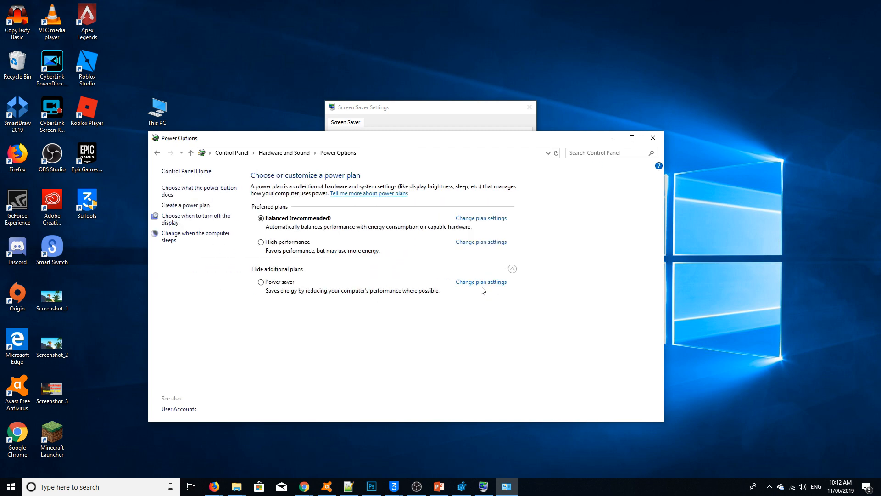
Check the computer's sleep time and the power button and shutdown settings, leaving both pages without changes
click(200, 236)
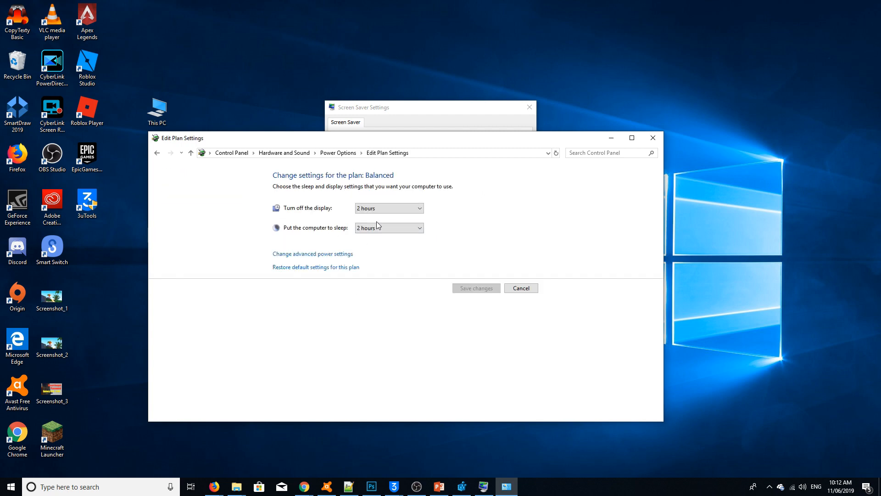
click(157, 152)
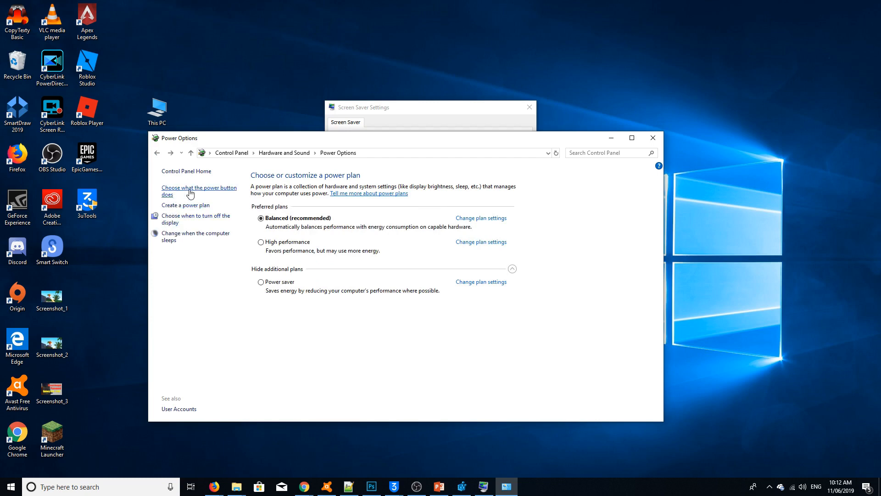
click(201, 191)
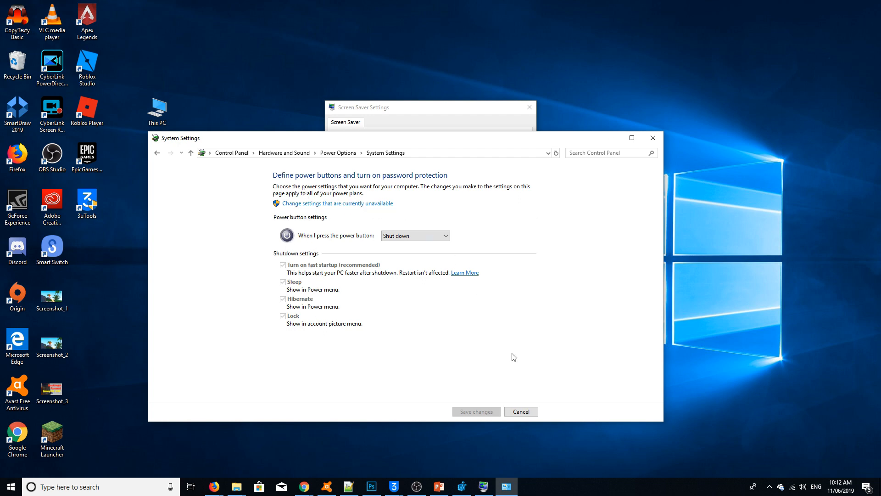
click(518, 411)
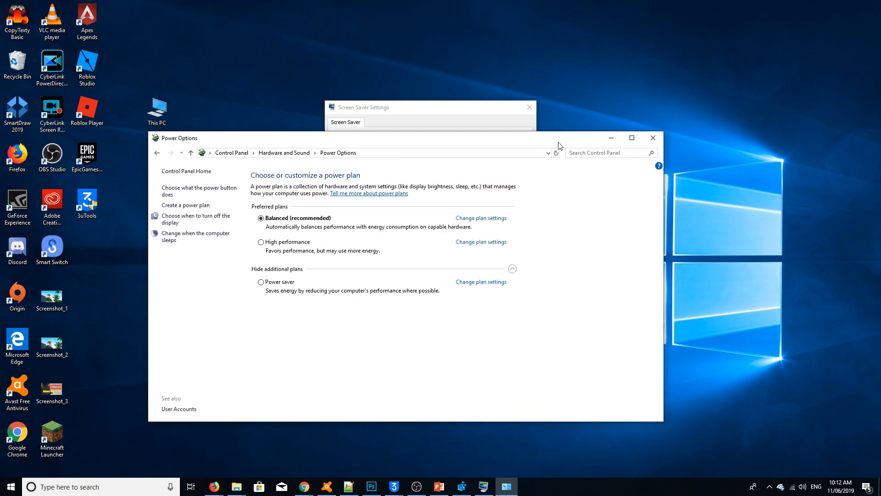
Close the Power Options window and the Screen Saver Settings dialog
drag(559, 142, 571, 146)
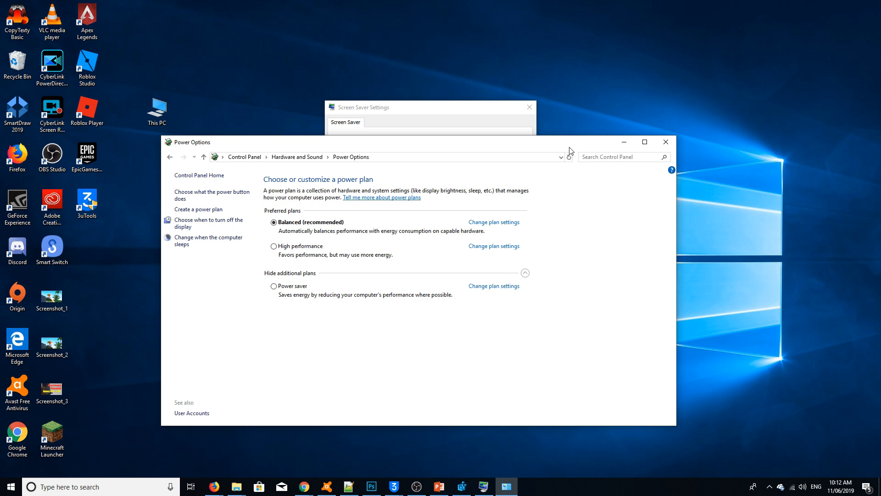
click(665, 142)
click(533, 105)
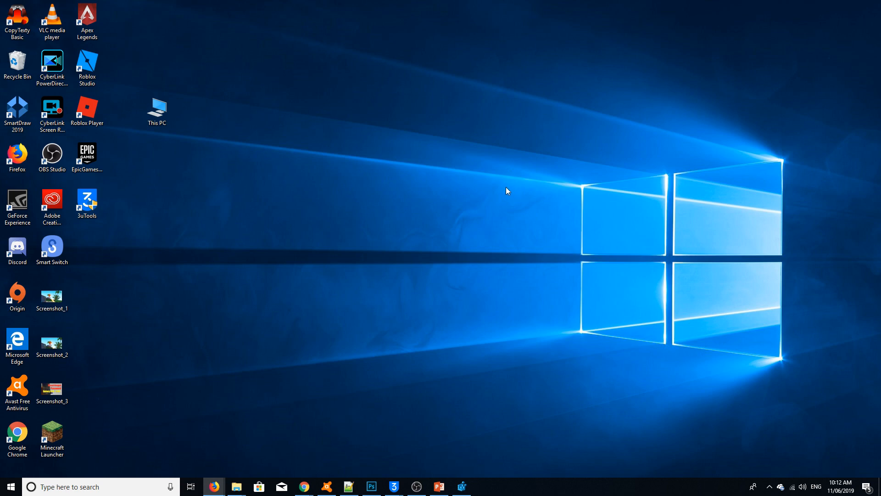